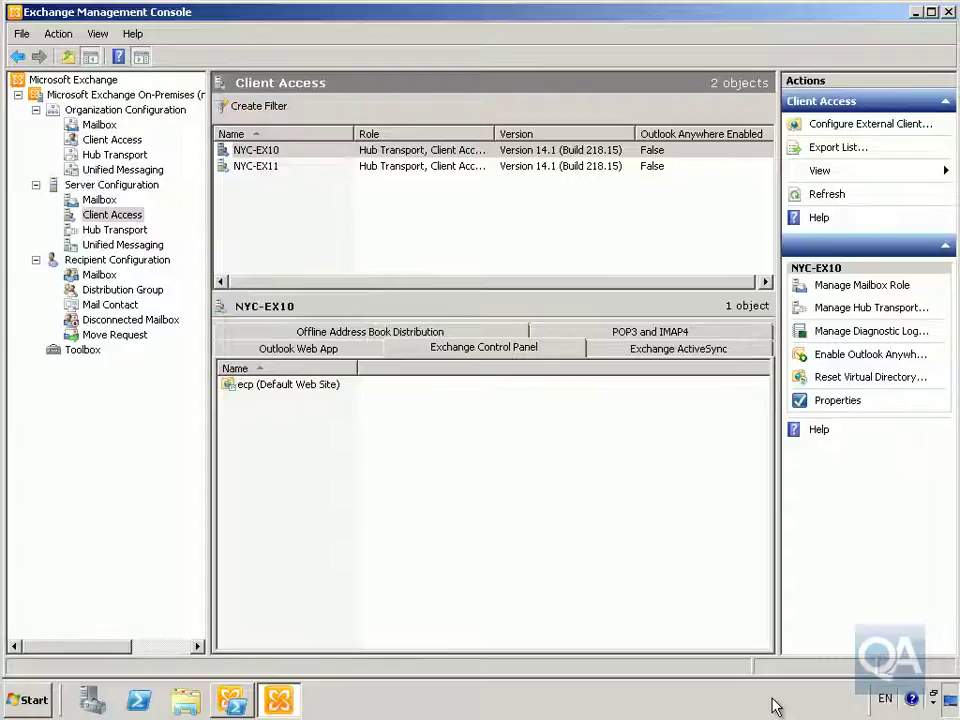
Step: On NYC-EX10's Outlook Web App tab, select owa (Default Web Site) and bring up its action menu
left_click(257, 151)
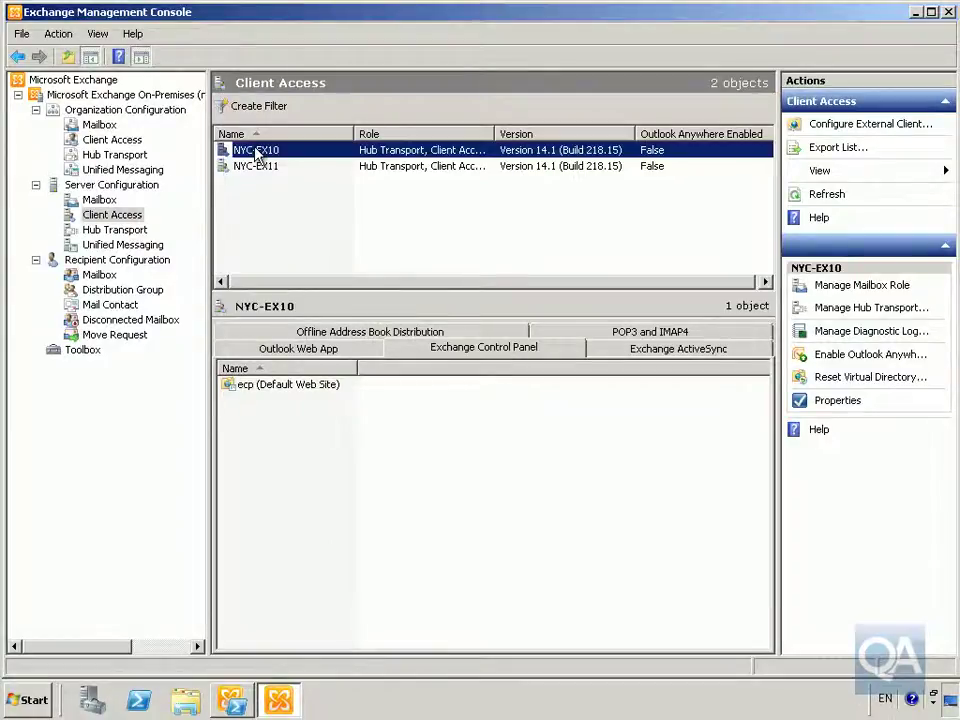
left_click(305, 352)
left_click(288, 386)
right_click(288, 388)
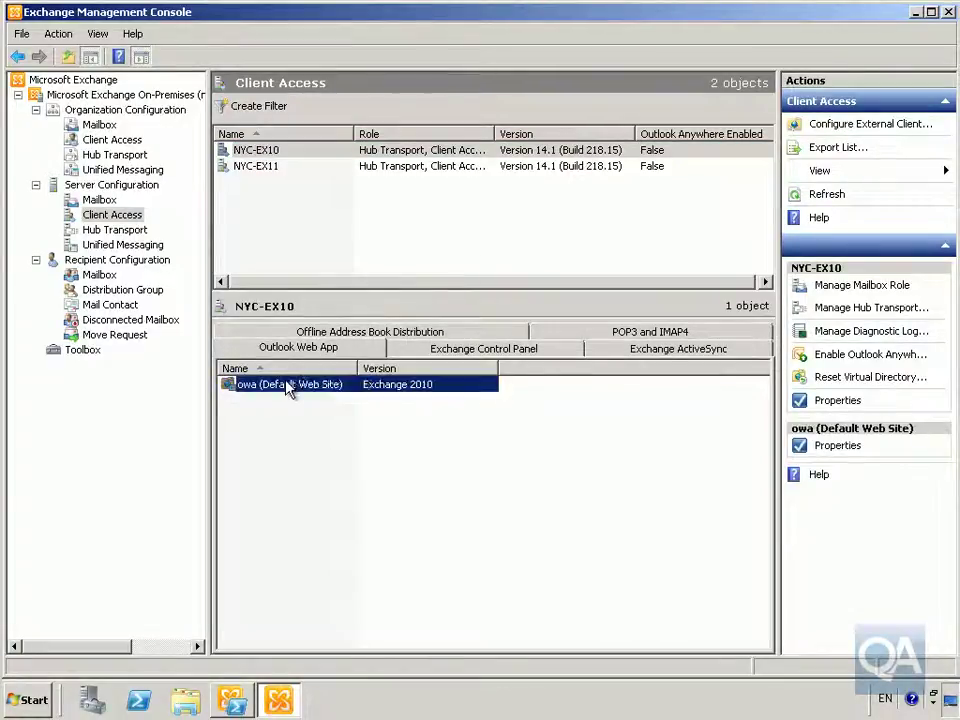
left_click(324, 391)
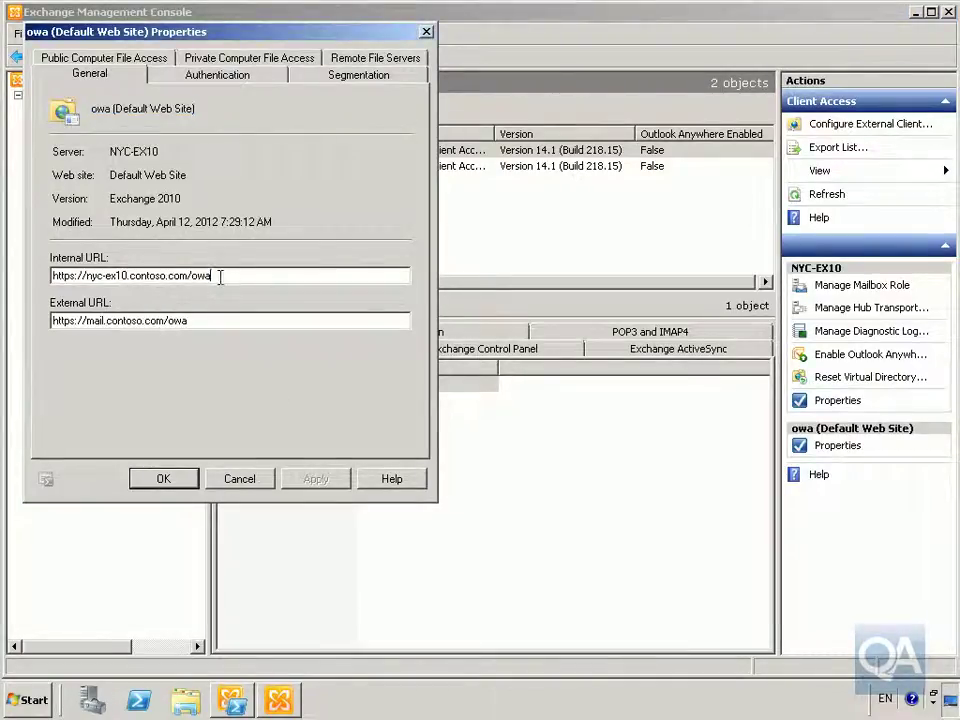
left_click_drag(216, 275, 55, 276)
key("ctrl+c")
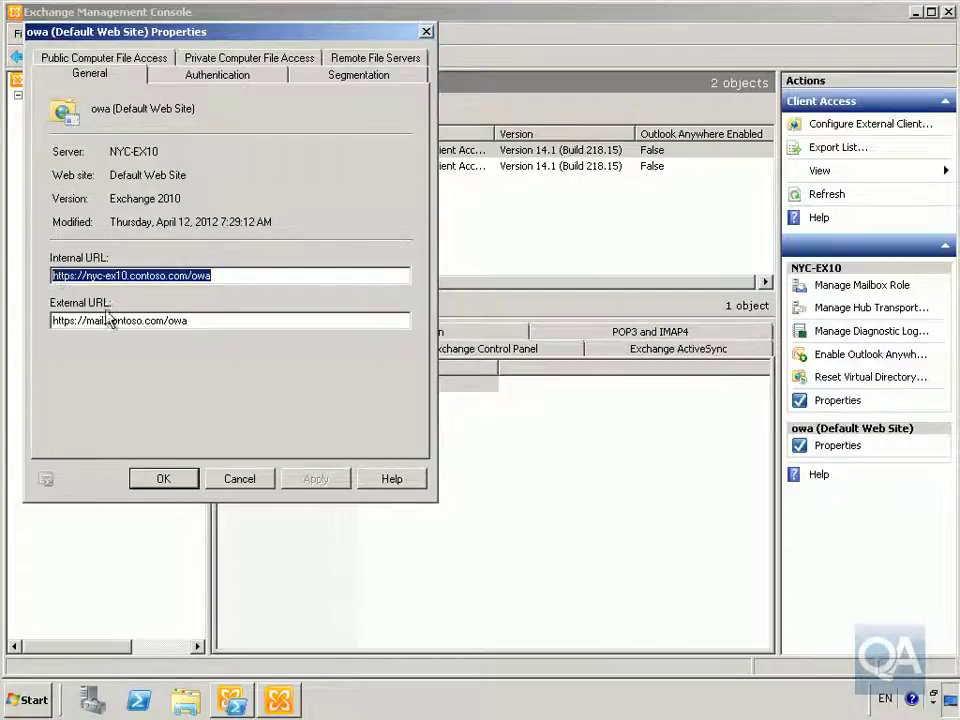
left_click_drag(199, 320, 49, 320)
key("ctrl+v")
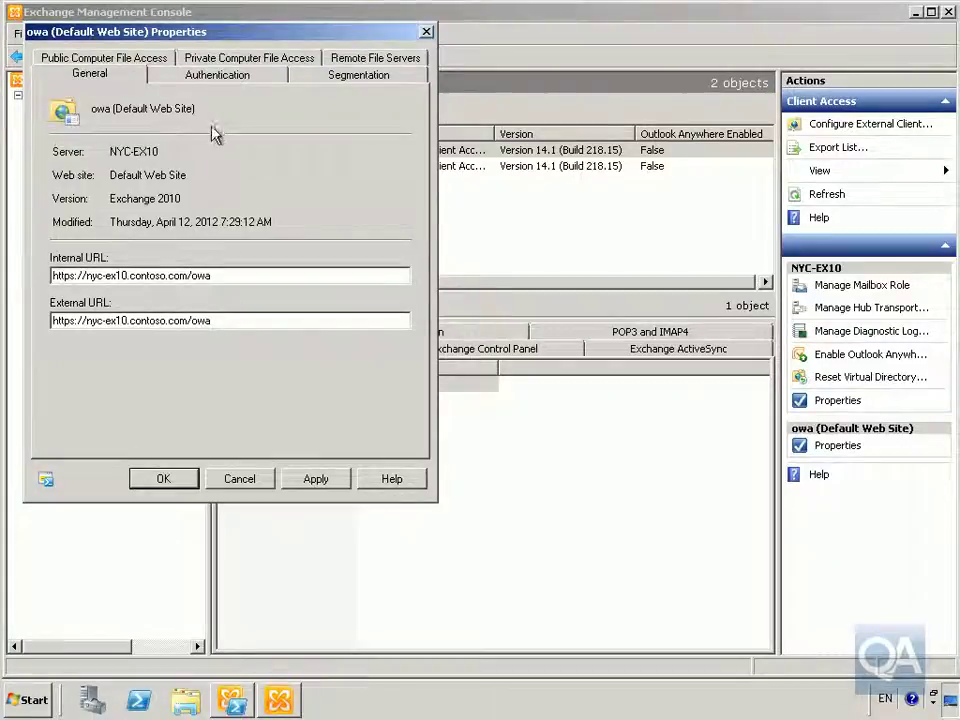
left_click(214, 78)
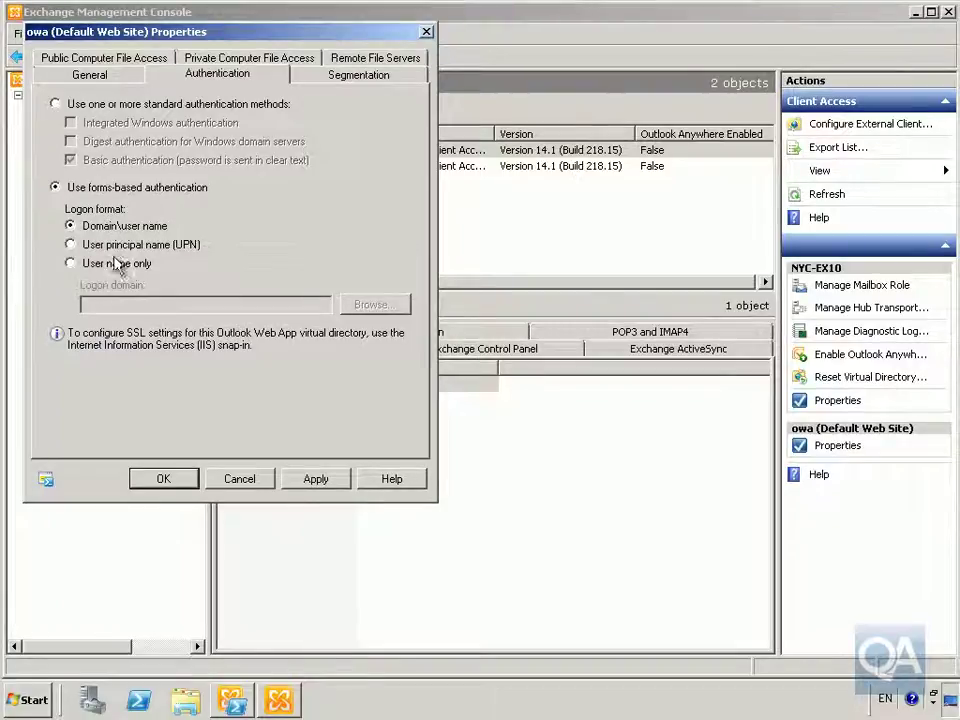
Step: Switch the forms-based logon format to User name only, with Contoso.com as logon domain
left_click(118, 263)
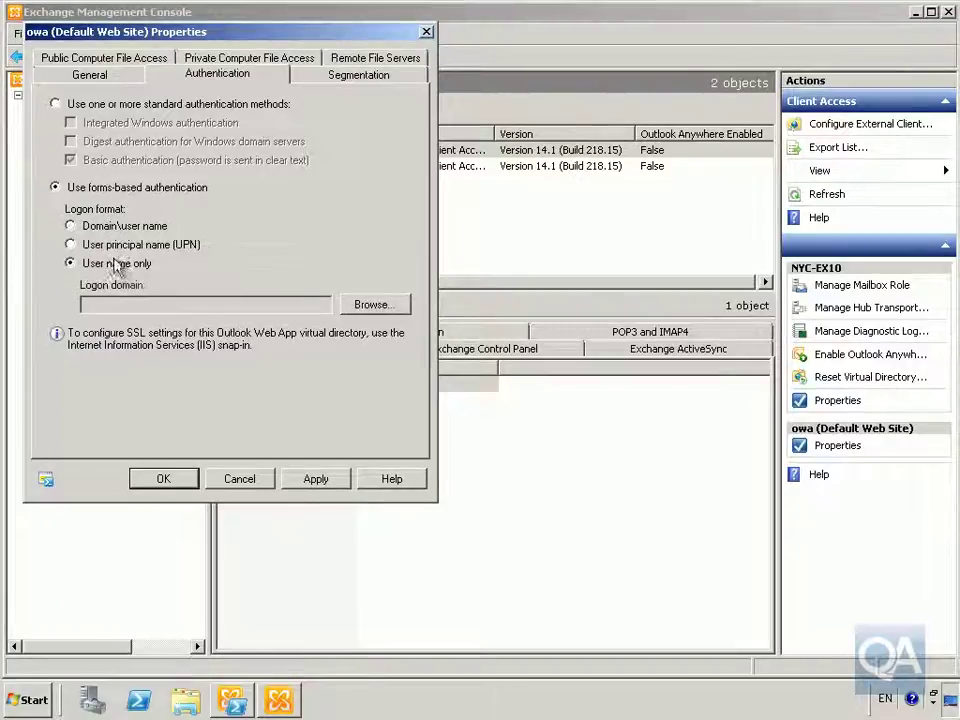
left_click(366, 305)
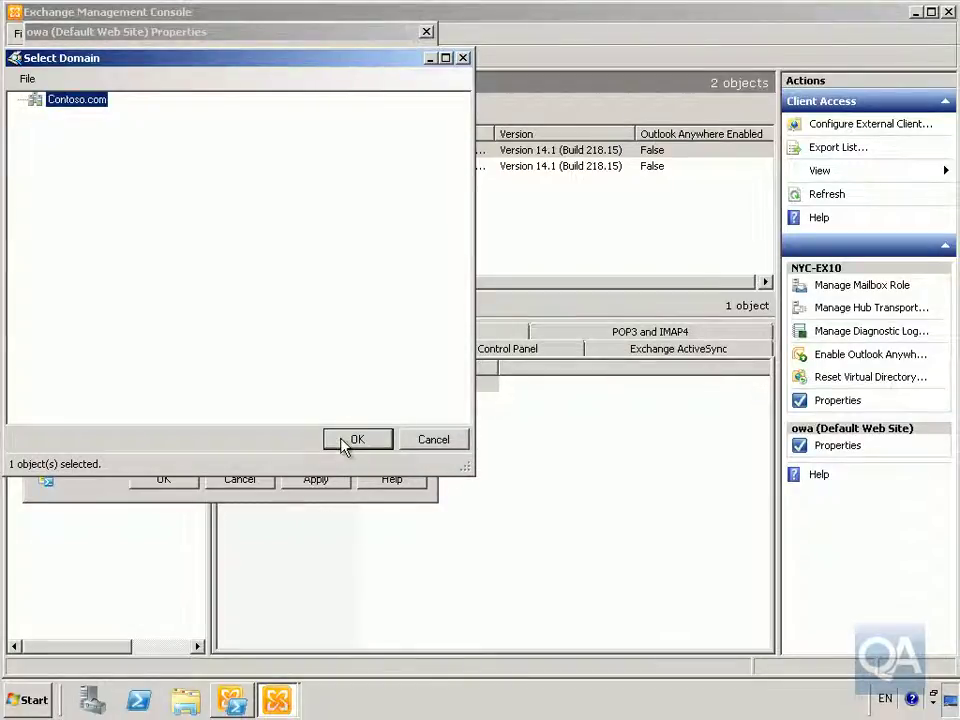
left_click(345, 442)
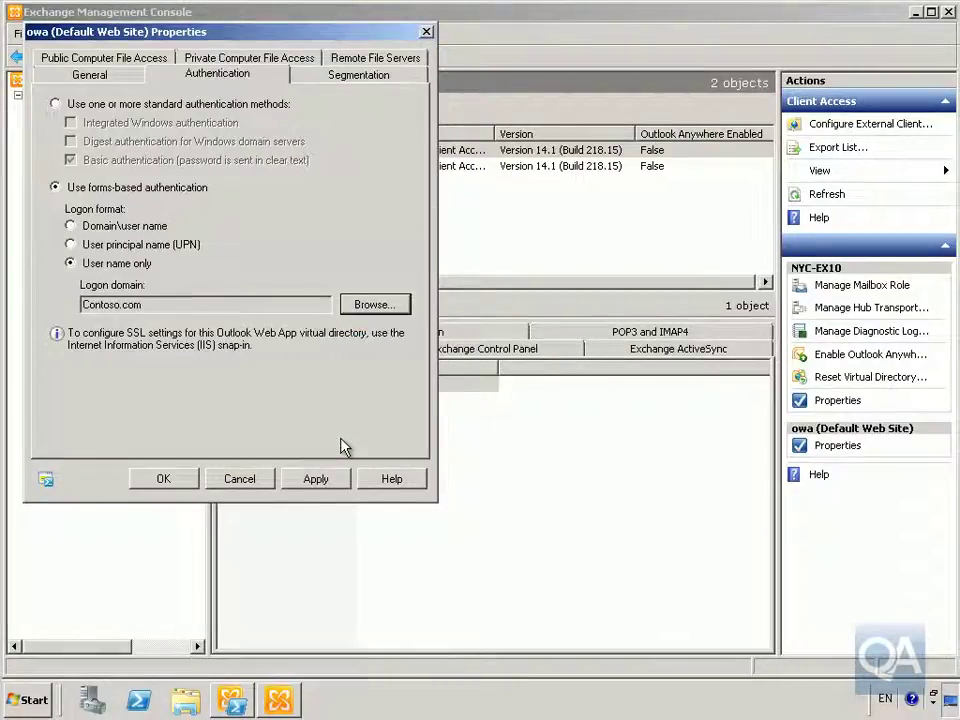
left_click(305, 81)
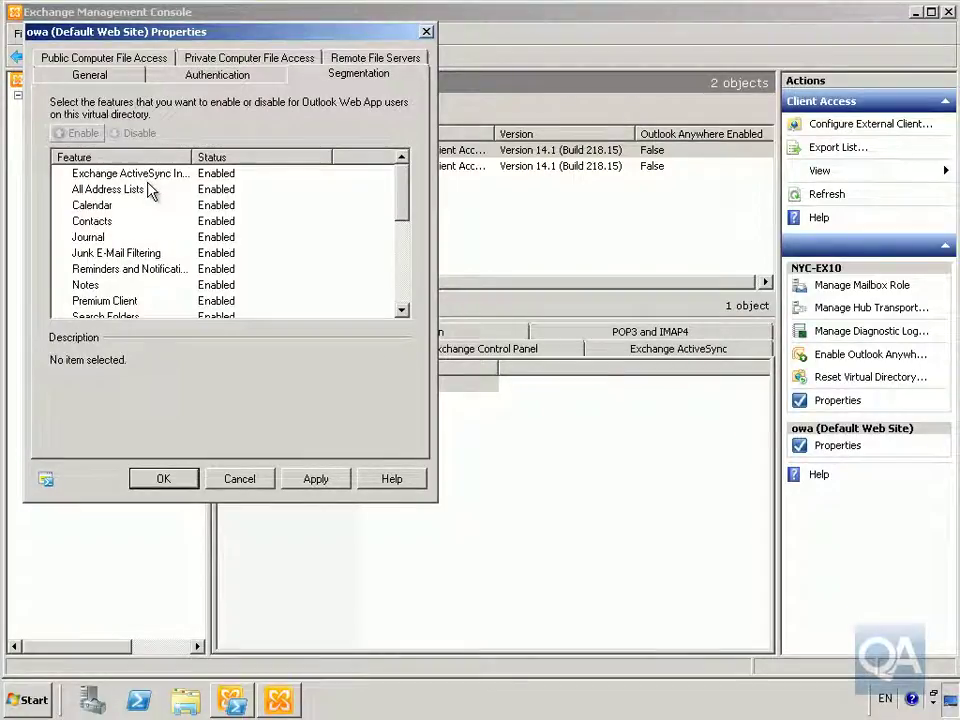
Step: In the segmentation feature list, disable All Address Lists for owa users
left_click(401, 314)
left_click(401, 314)
left_click(401, 314)
left_click(401, 314)
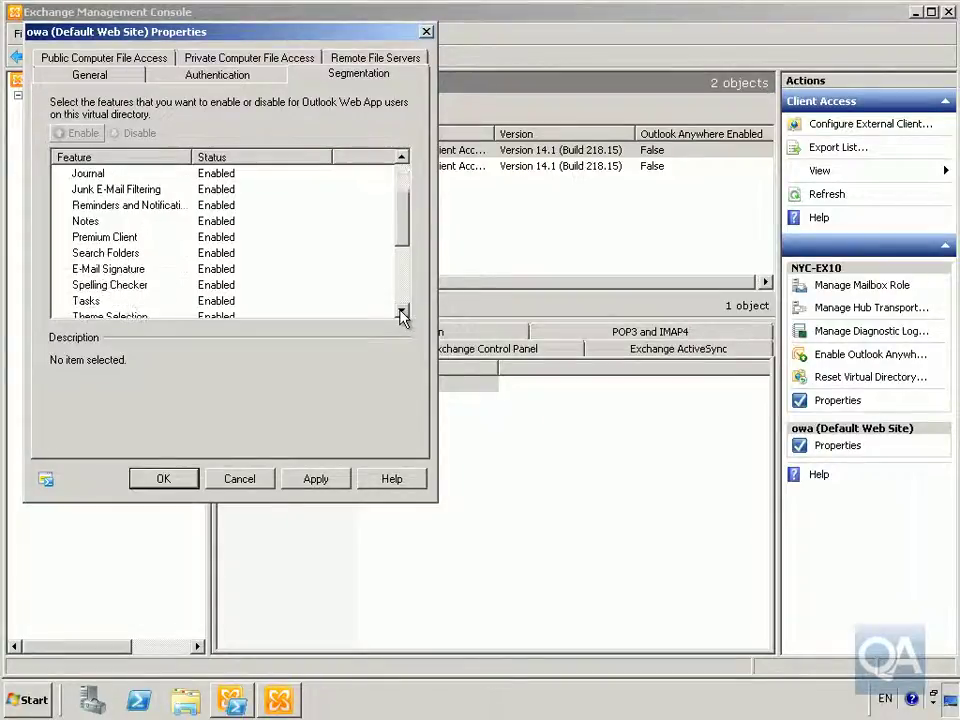
left_click(401, 314)
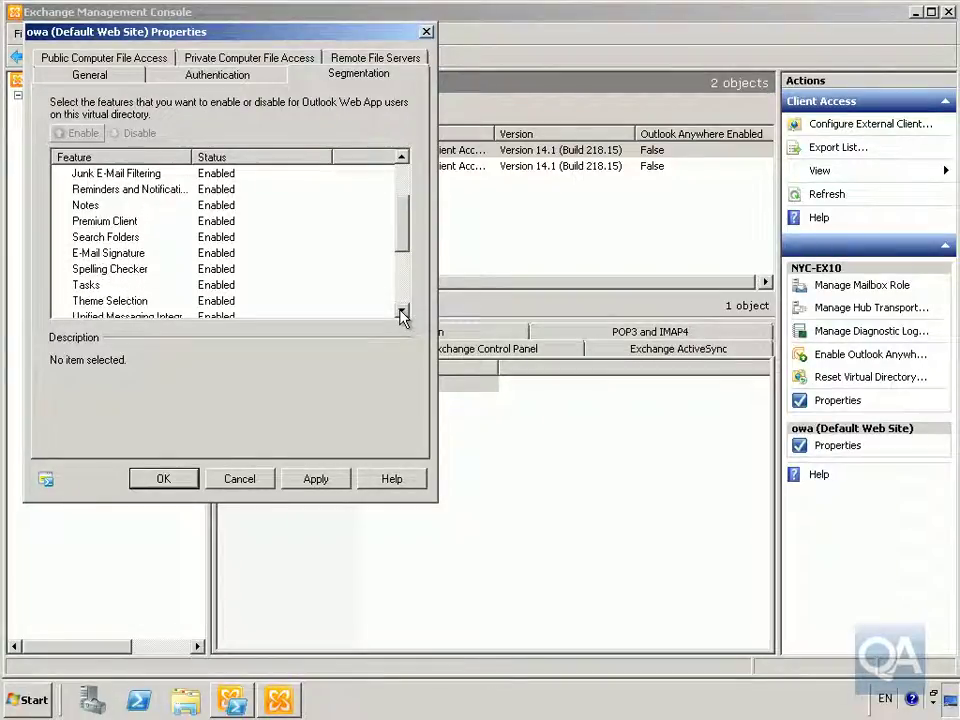
left_click(401, 314)
left_click(401, 314)
left_click(401, 314)
left_click(401, 314)
left_click(401, 314)
left_click(401, 314)
left_click(401, 314)
left_click(401, 314)
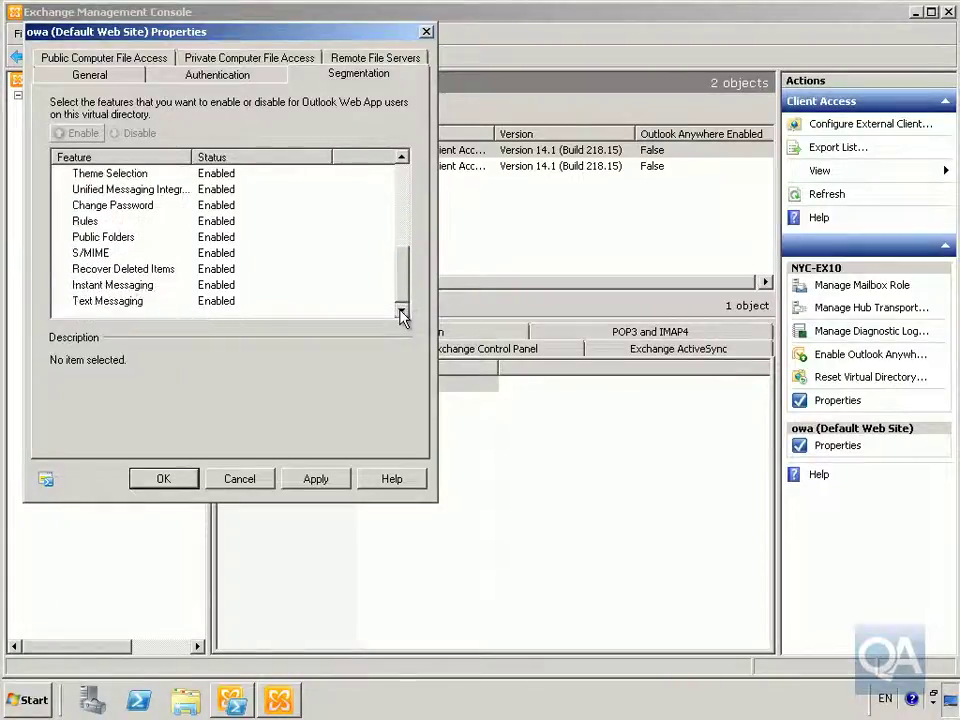
left_click_drag(399, 306, 411, 208)
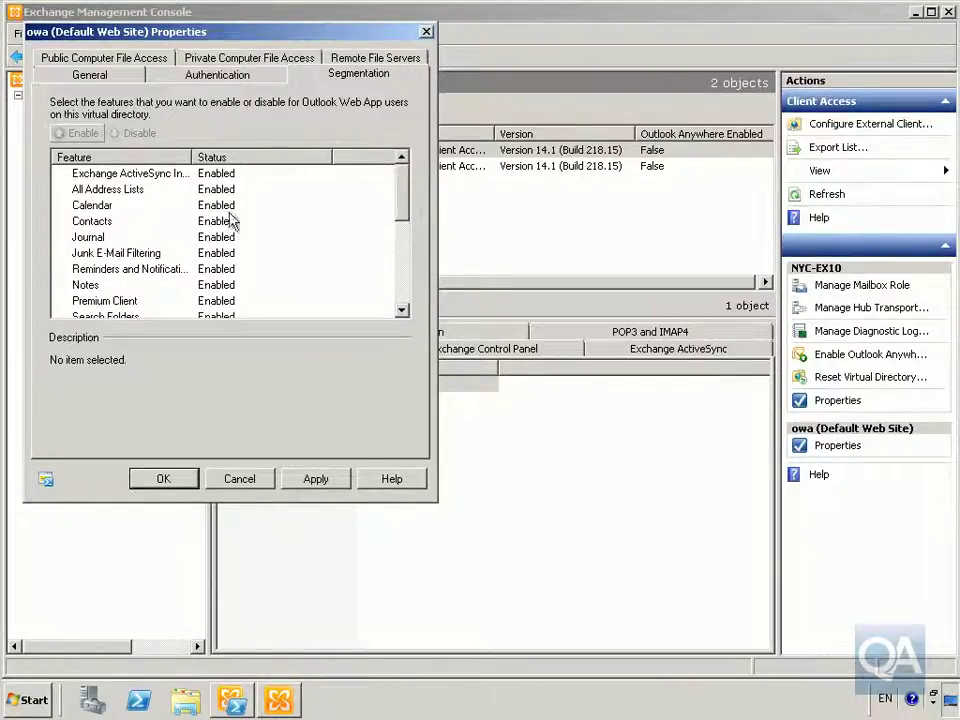
left_click(105, 190)
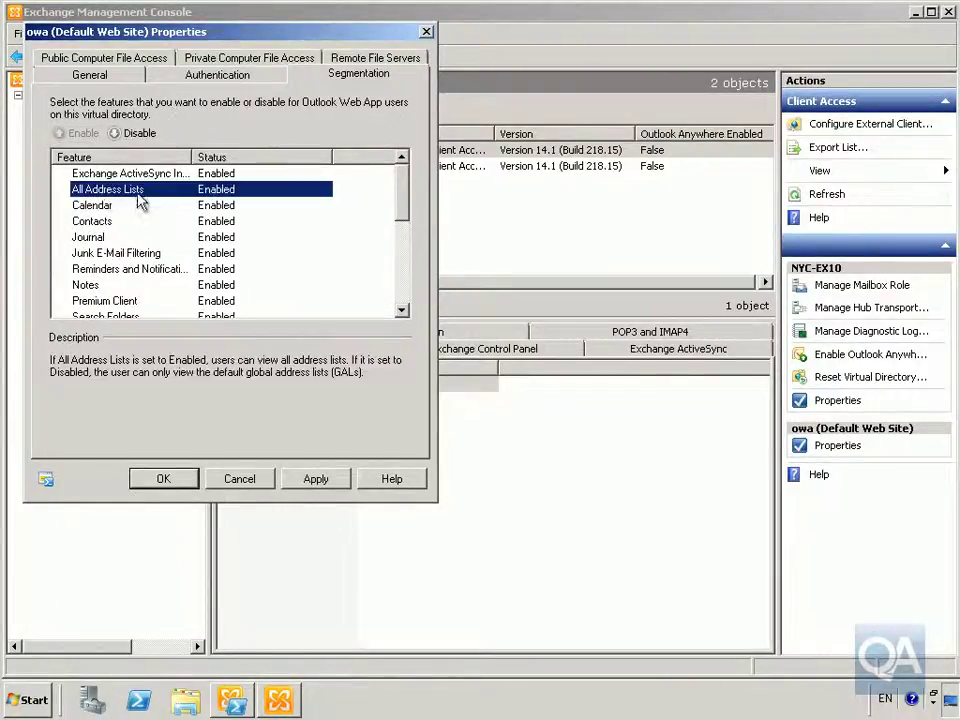
left_click(143, 137)
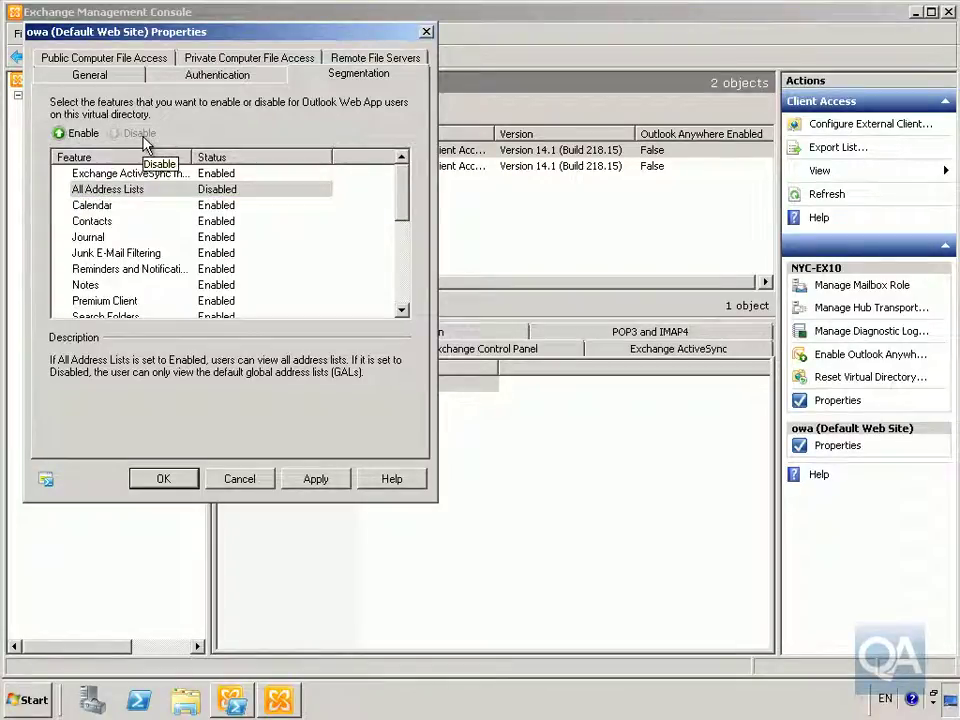
Step: Bring up the customize settings for public computer direct file access
left_click(76, 58)
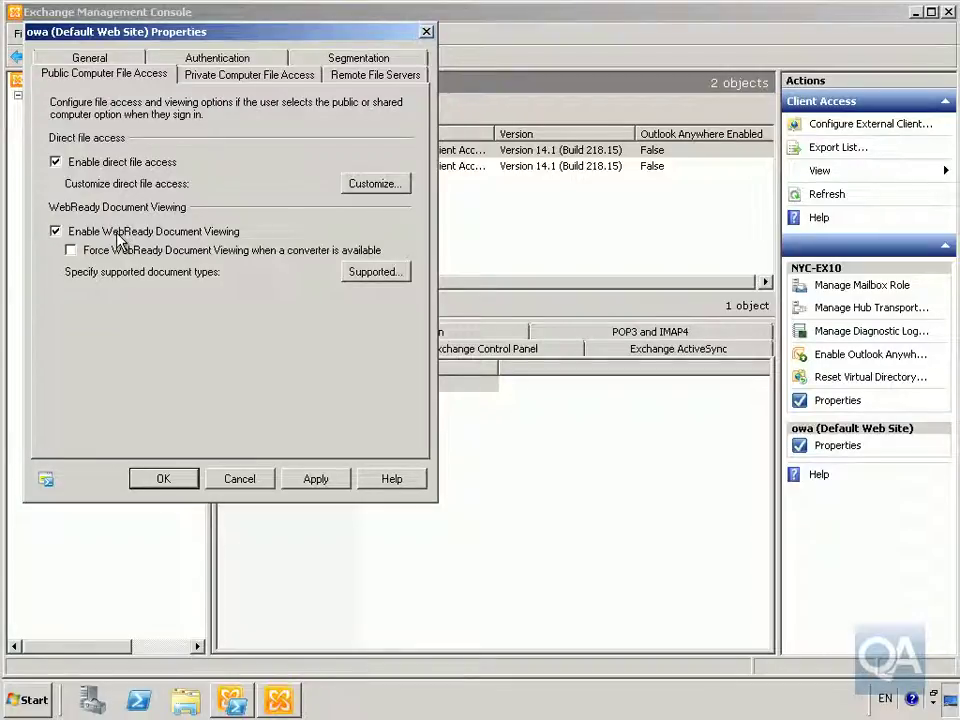
left_click(374, 184)
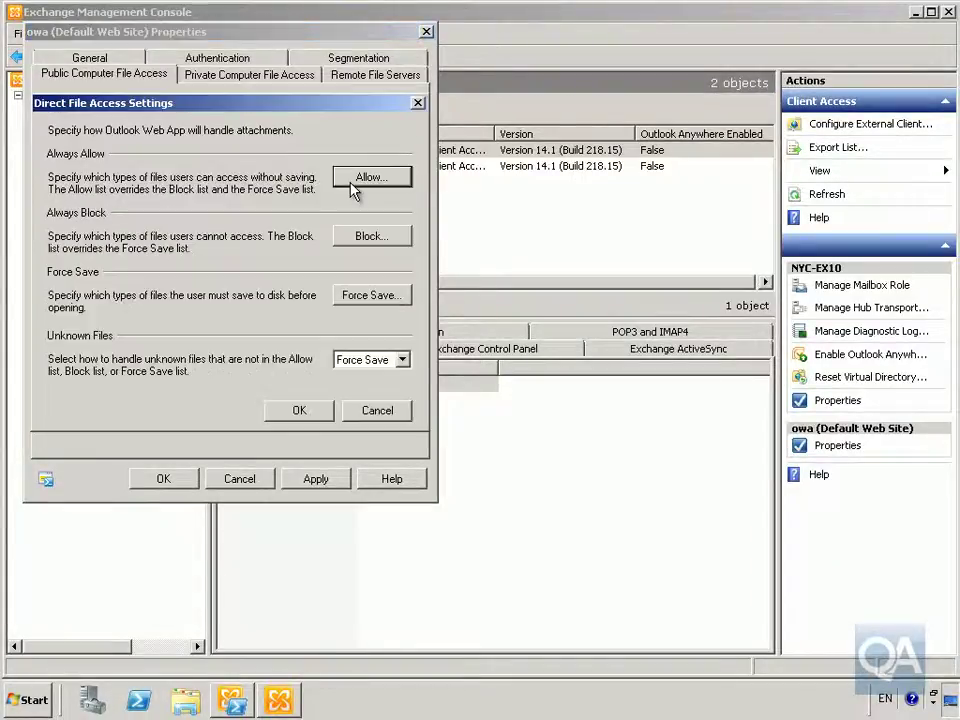
Step: Review the Allow, Block and Force Save file type lists, leaving each unchanged
left_click(345, 178)
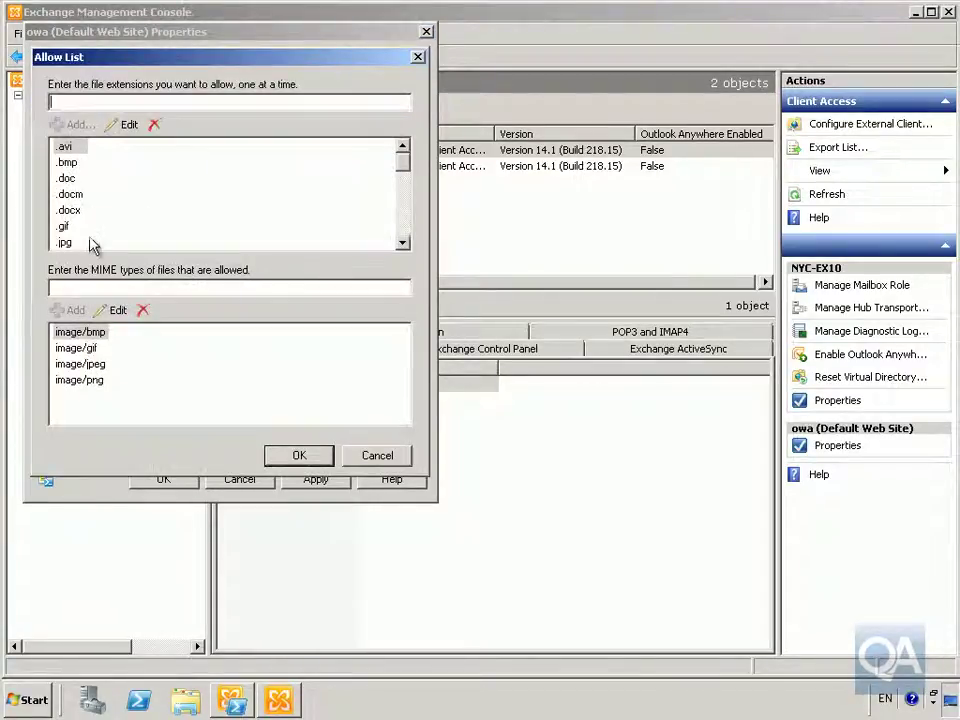
left_click(392, 463)
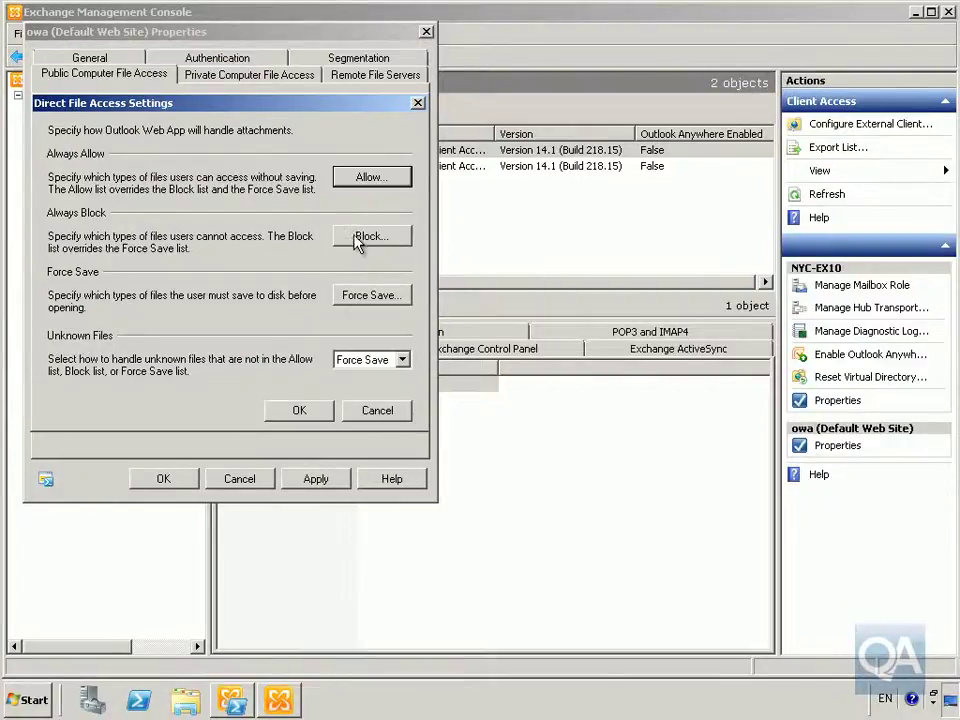
left_click(358, 241)
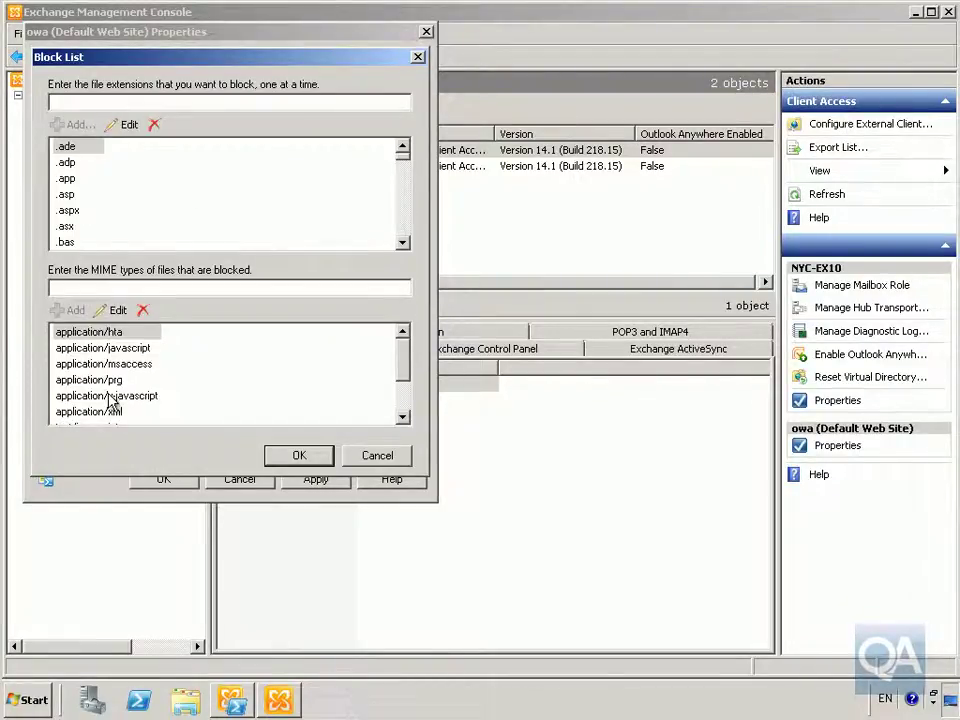
left_click(390, 458)
left_click(353, 292)
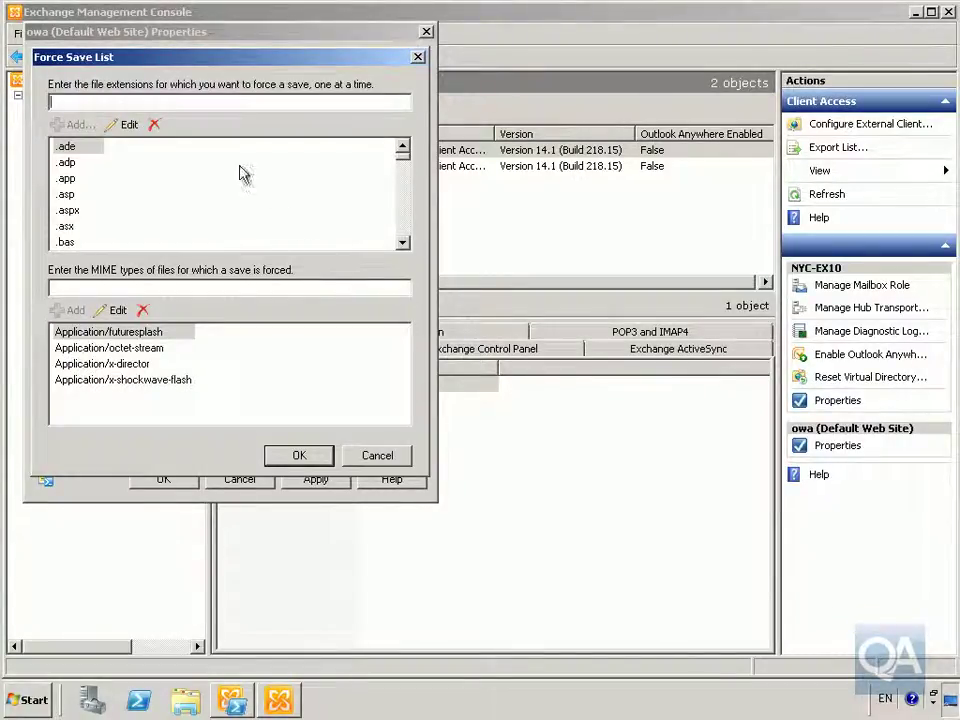
left_click_drag(397, 166, 407, 244)
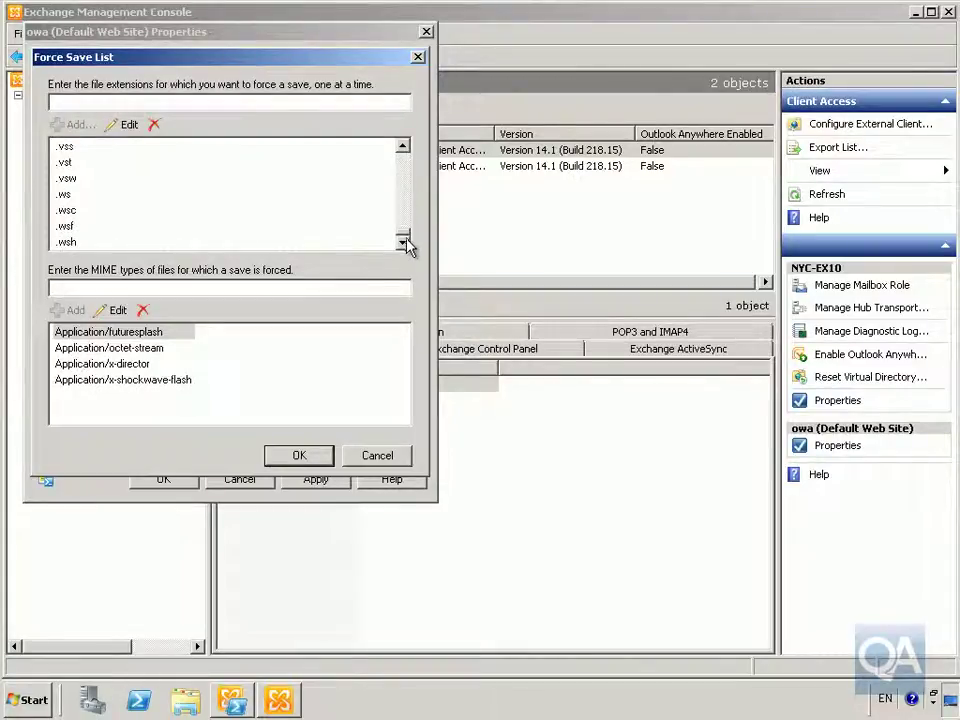
left_click(376, 456)
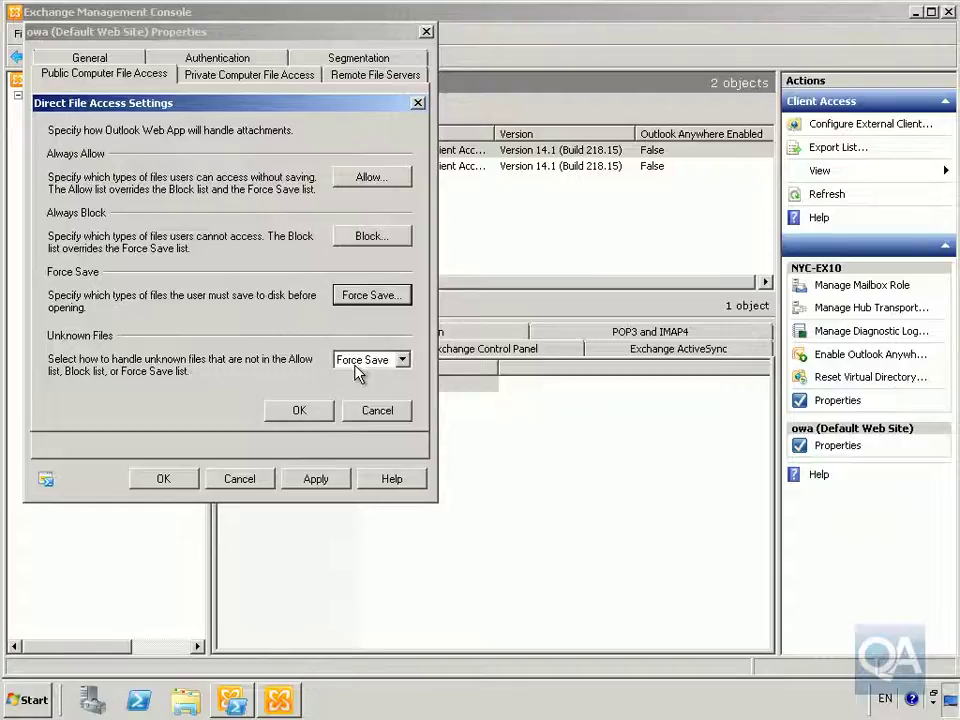
left_click(375, 411)
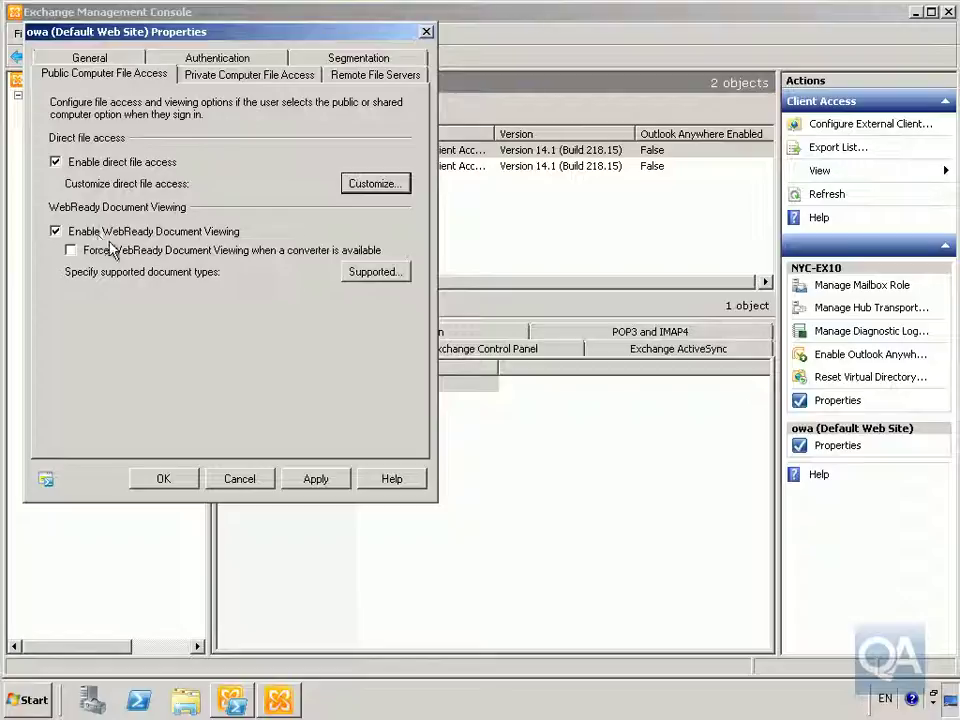
Step: Review the WebReady supported document types unchanged, then cancel out of owa Properties
left_click(355, 273)
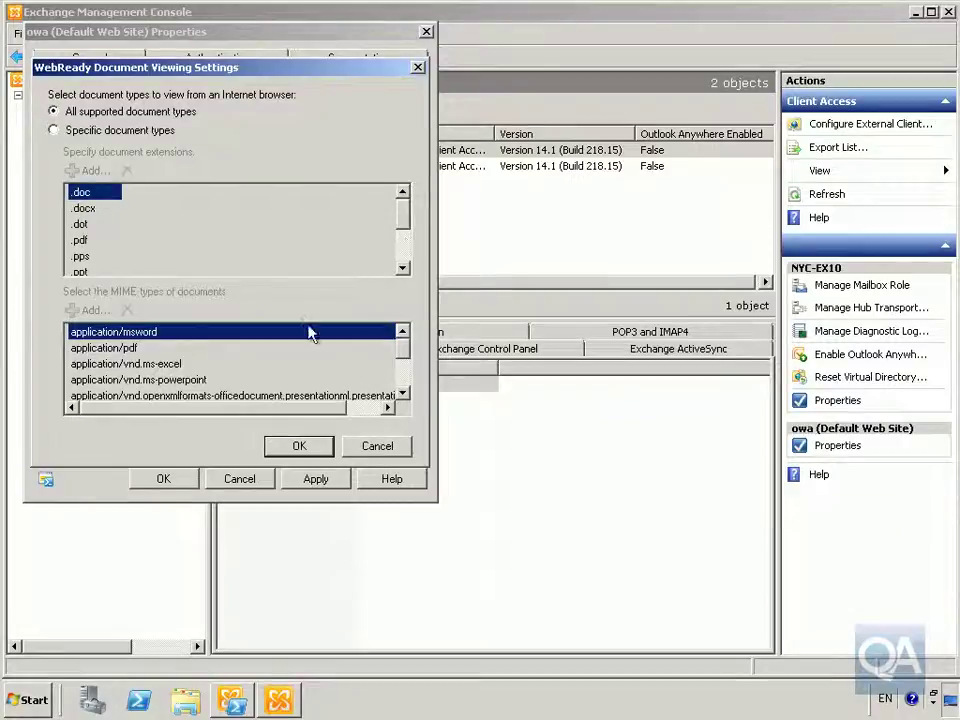
left_click(375, 447)
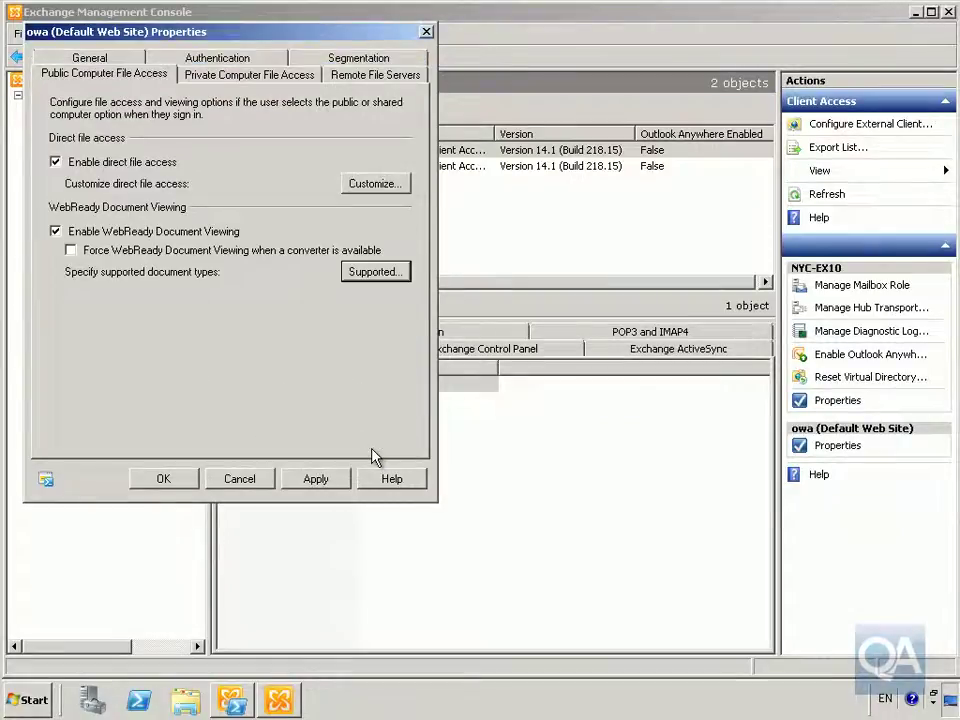
left_click(267, 479)
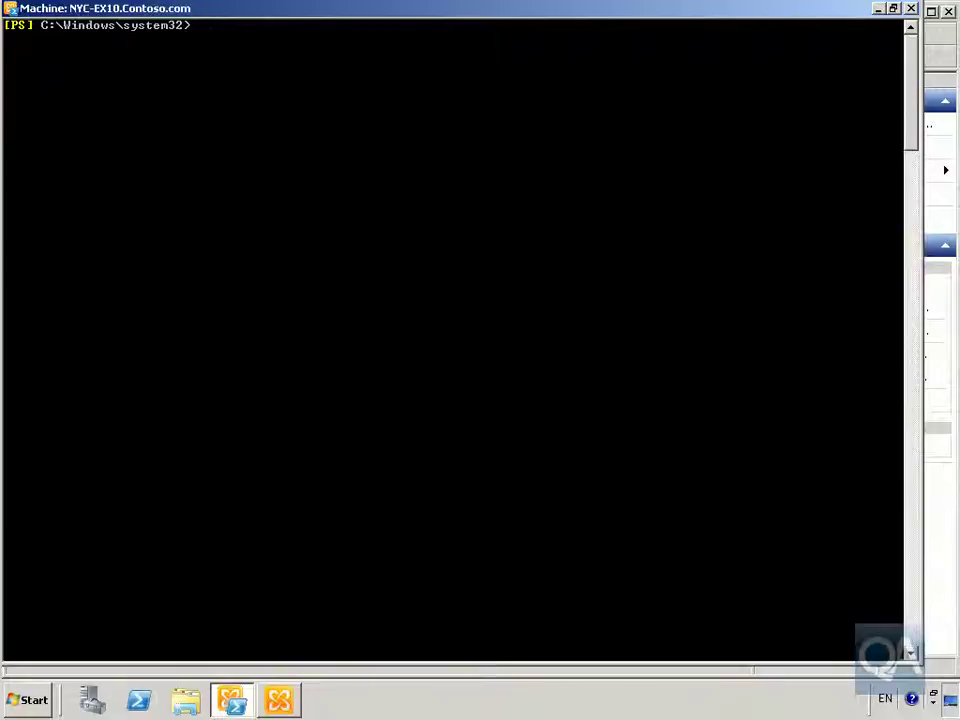
Step: Run Set-OwaVirtualDirectory 'owa (Default Web Site)' -ForceSaveFileTypes .xls, then clear the console with cls
right_click(454, 249)
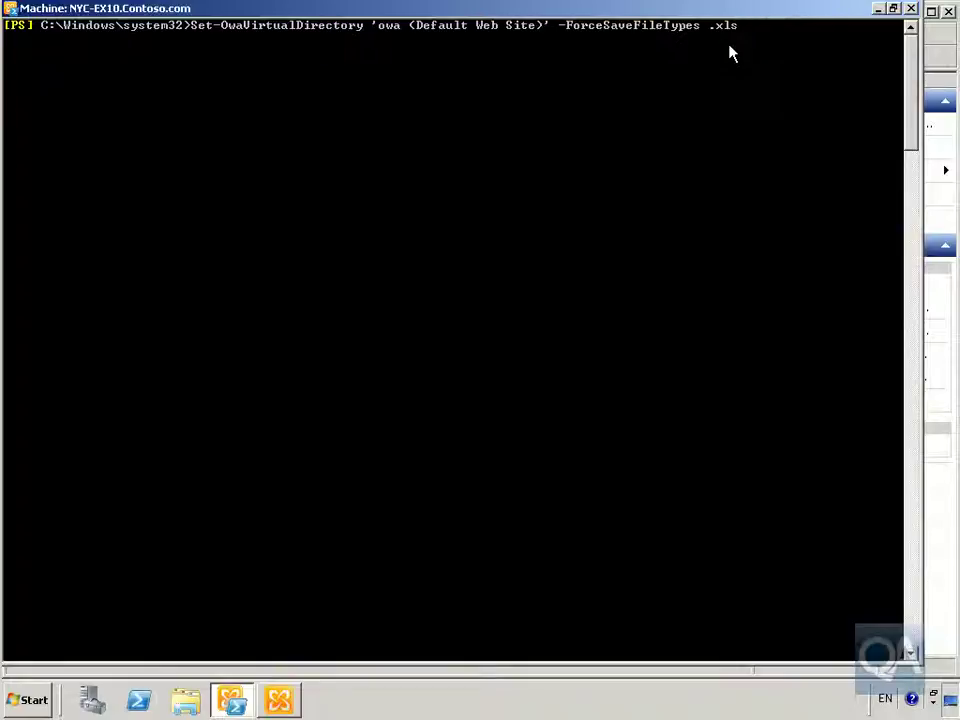
key("Return")
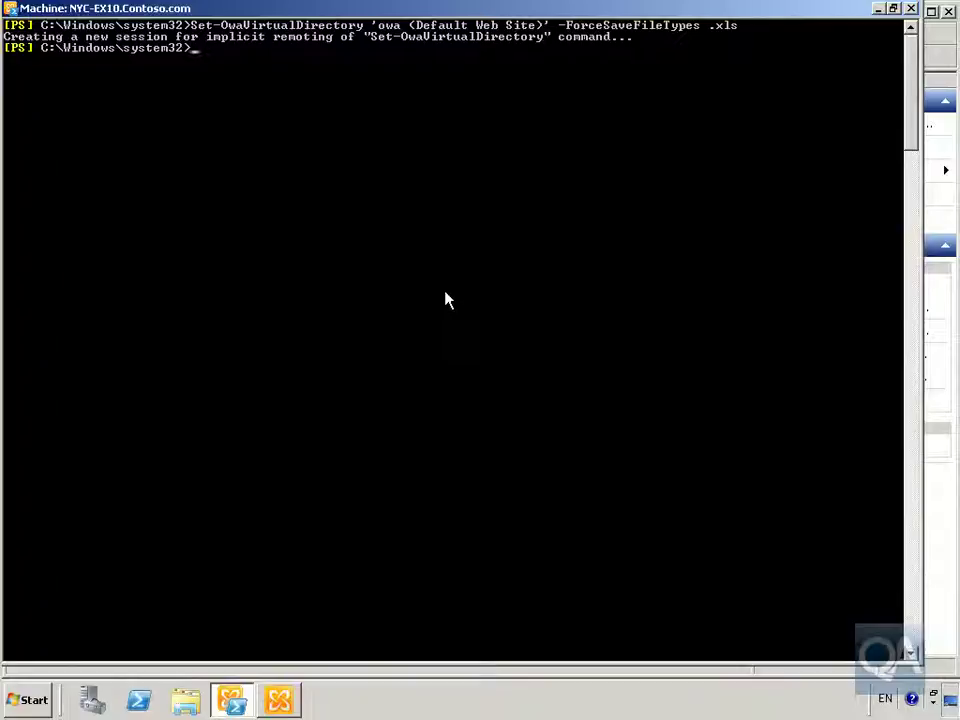
type("cls")
key("Return")
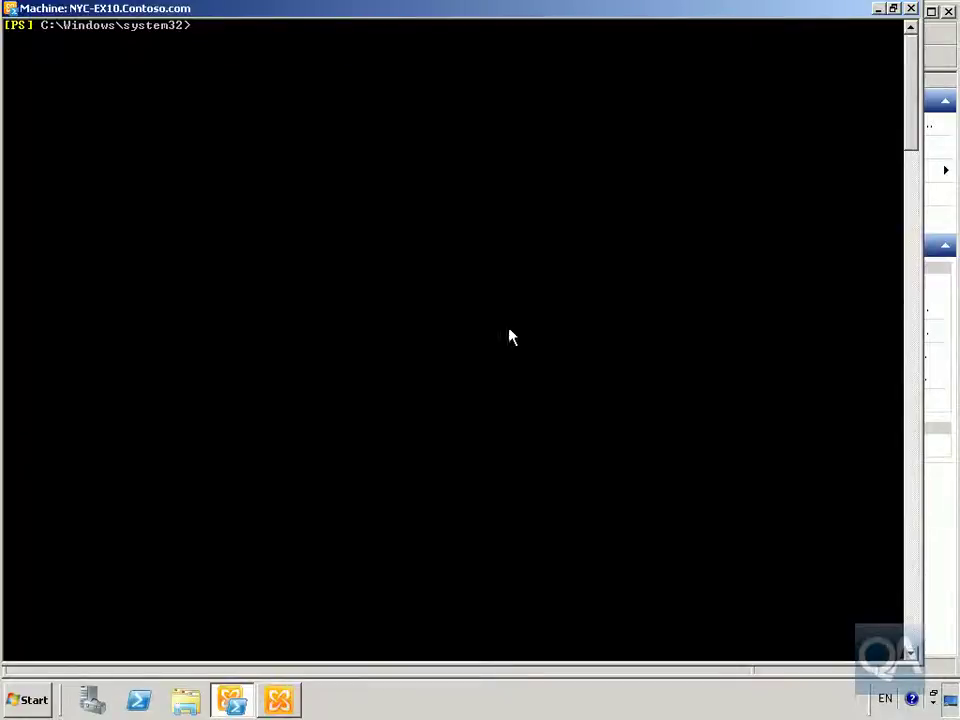
Step: Run Set-OwaVirtualDirectory 'owa (Default Web Site)' -GzipLevel Off, then clear the console with cls
right_click(356, 364)
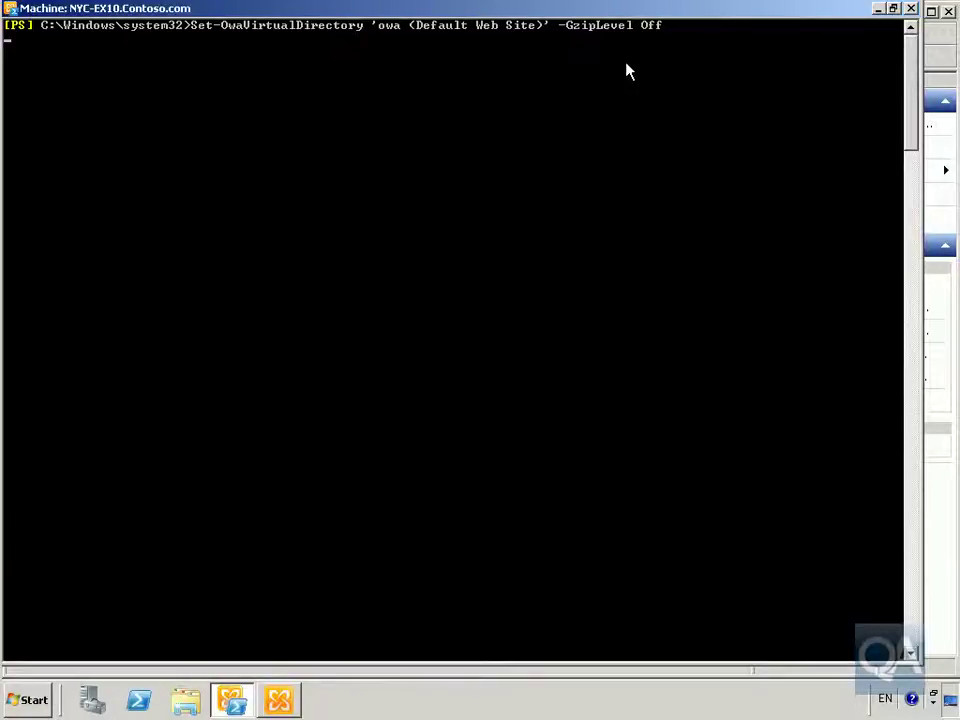
type("cls")
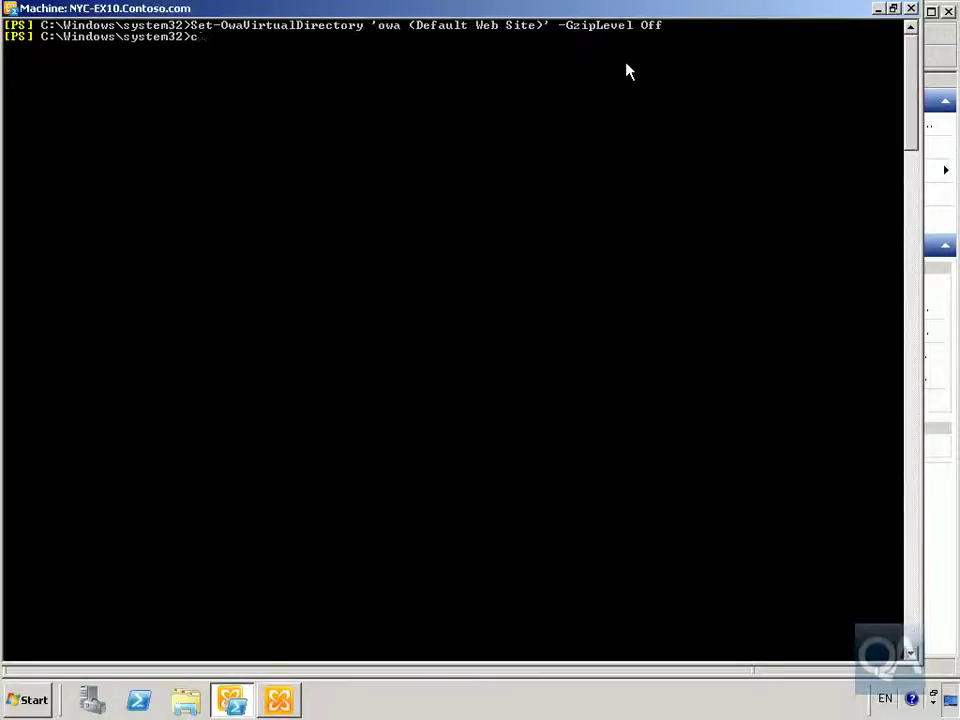
key("Return")
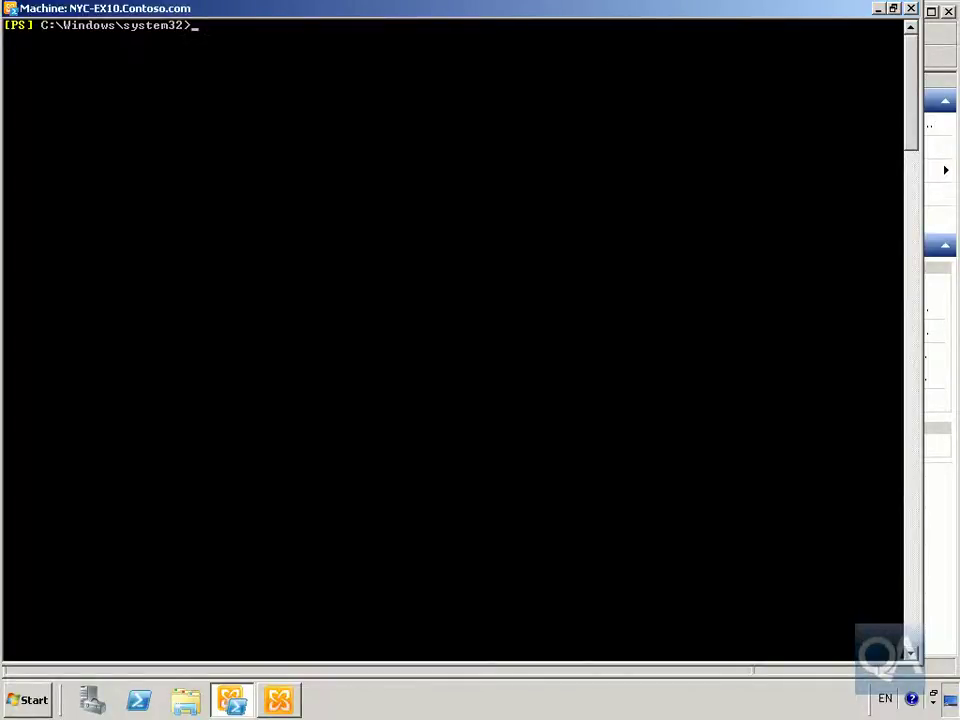
Step: Set -FilterWebBeaconsAndHtmlForms ForceFilter on owa, then run IISReset to restart Internet services
right_click(283, 405)
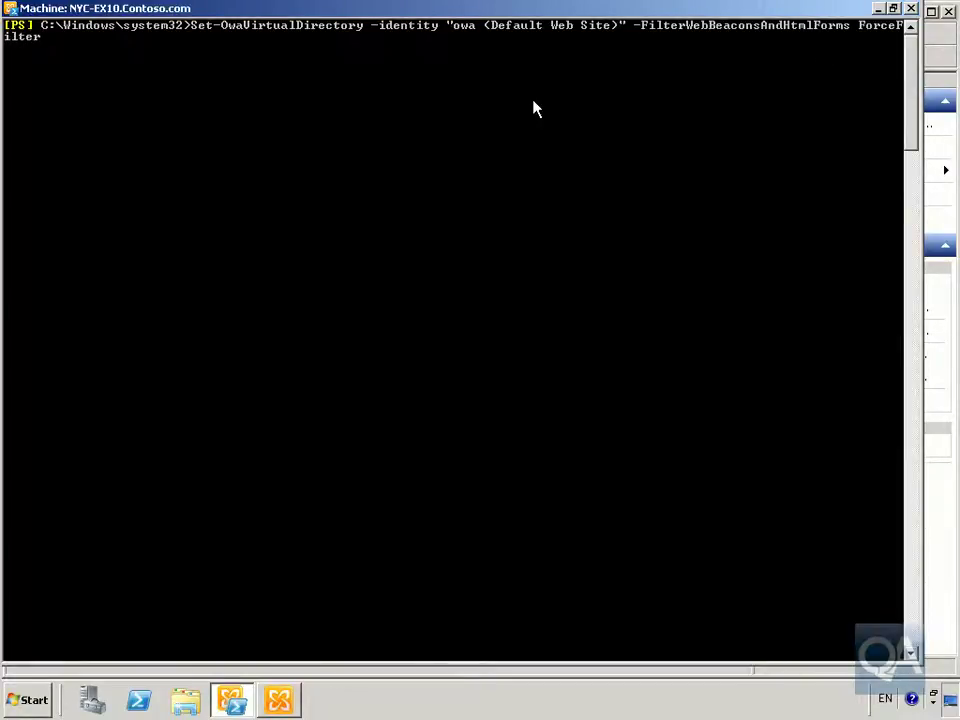
key("Return")
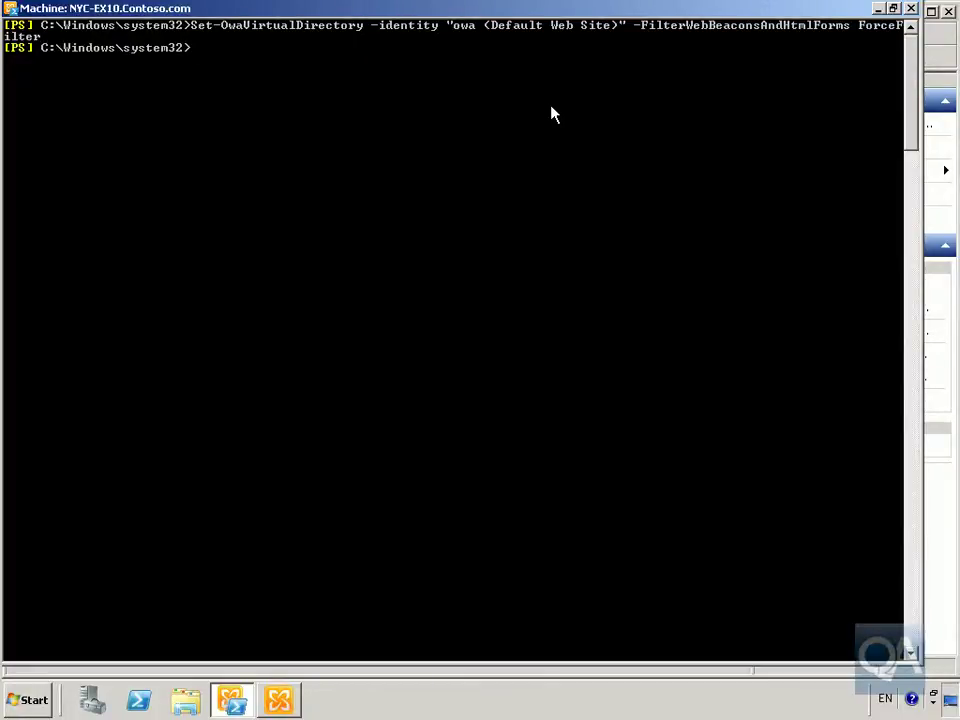
key("Up")
key("Up")
key("Up")
key("Up")
key("Up")
key("Up")
key("Up")
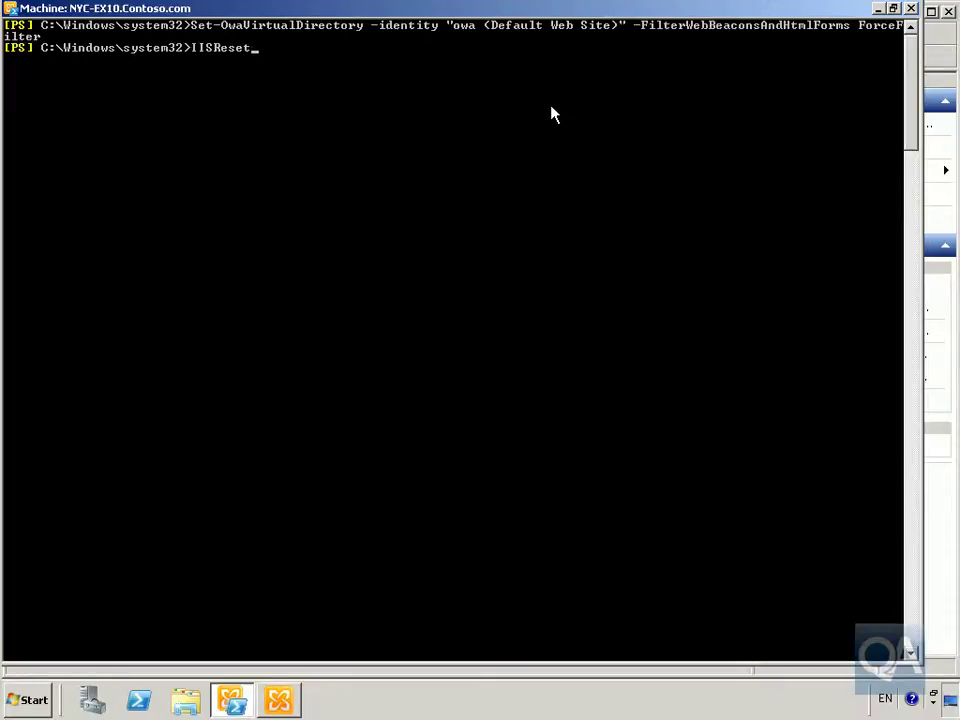
key("Return")
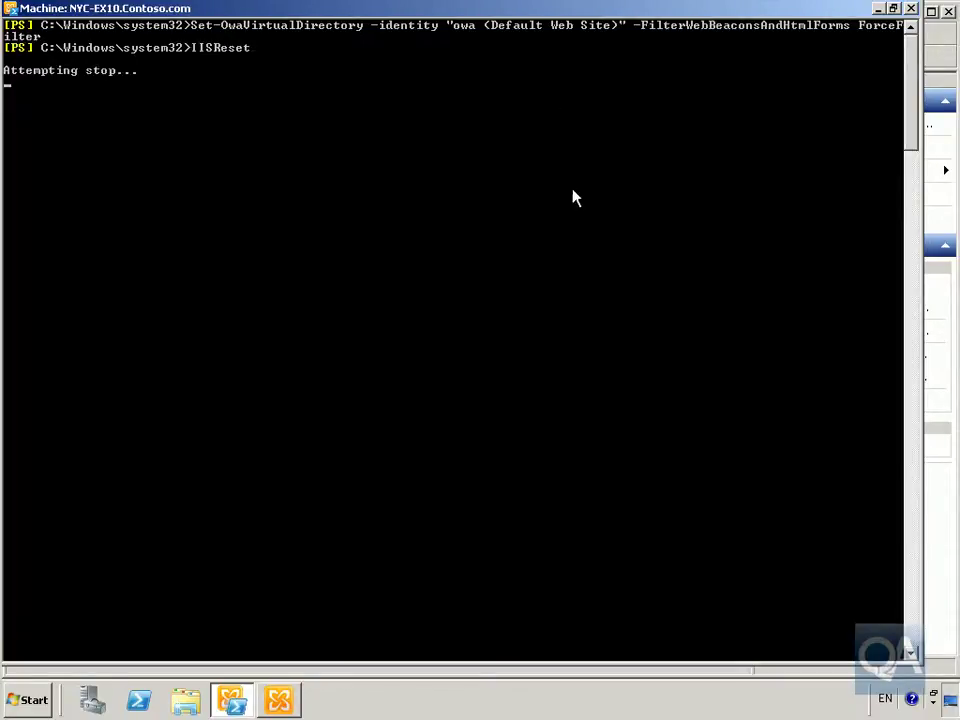